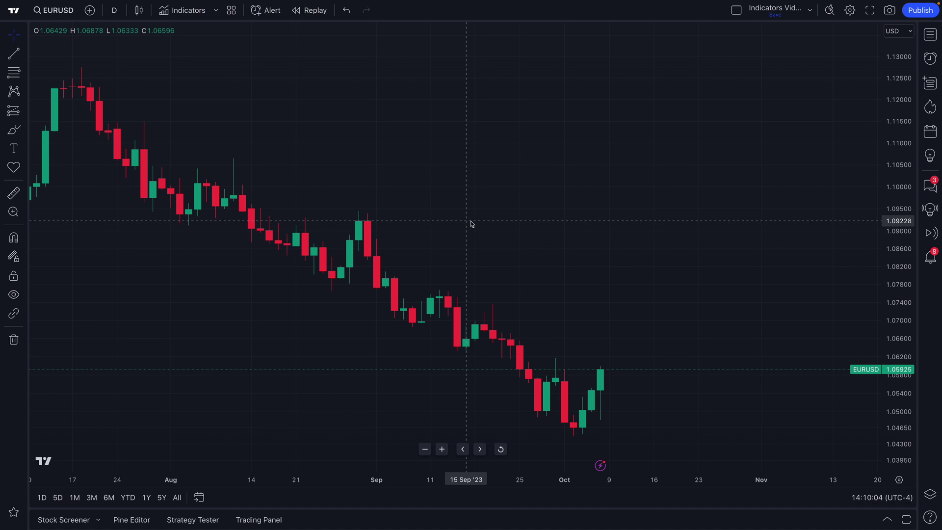
# Zoom in on the EURUSD daily candles and pan to late August through October.
pyautogui.scroll(1, 469, 222)
pyautogui.scroll(3, 468, 220)
pyautogui.moveTo(288, 208); pyautogui.dragTo(525, 212)
pyautogui.scroll(4, 525, 212)
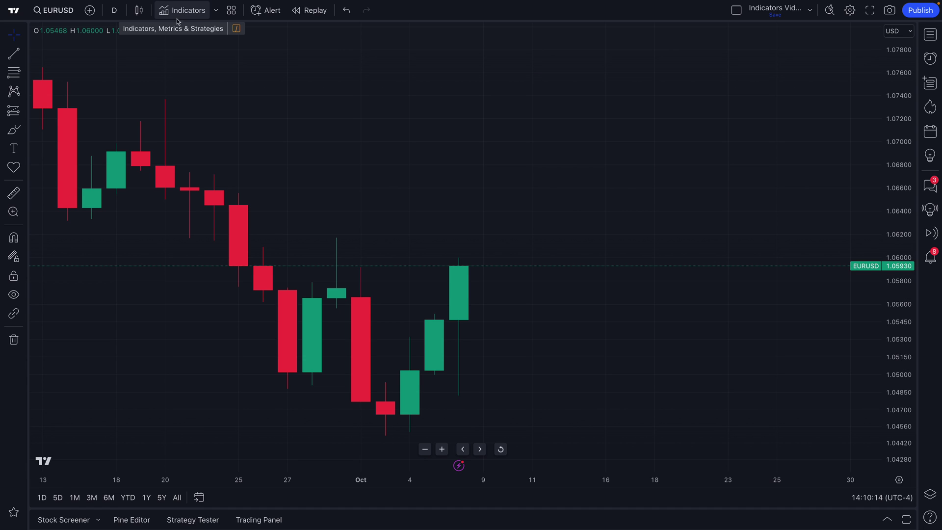
# Open the Indicators library, browse its Strategies, Profiles and Patterns tabs, and return to Indicators.
pyautogui.click(186, 15)
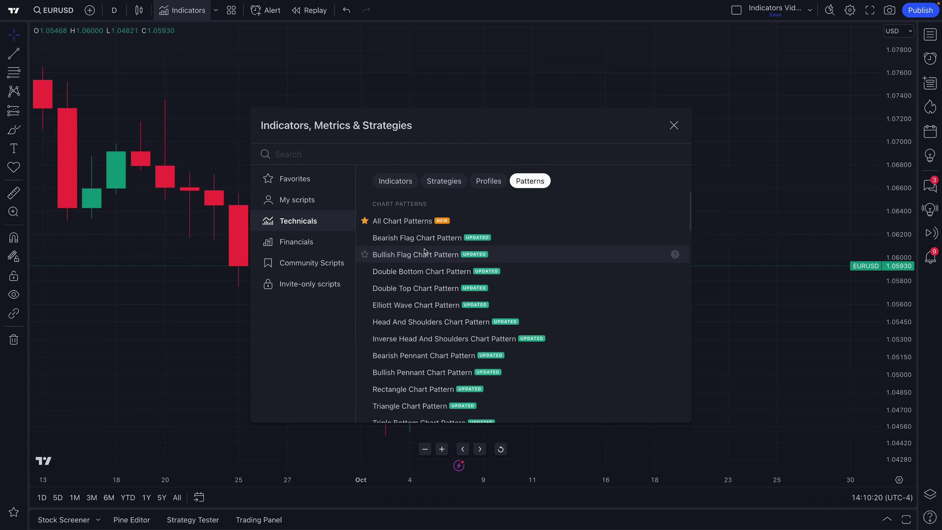
pyautogui.click(401, 186)
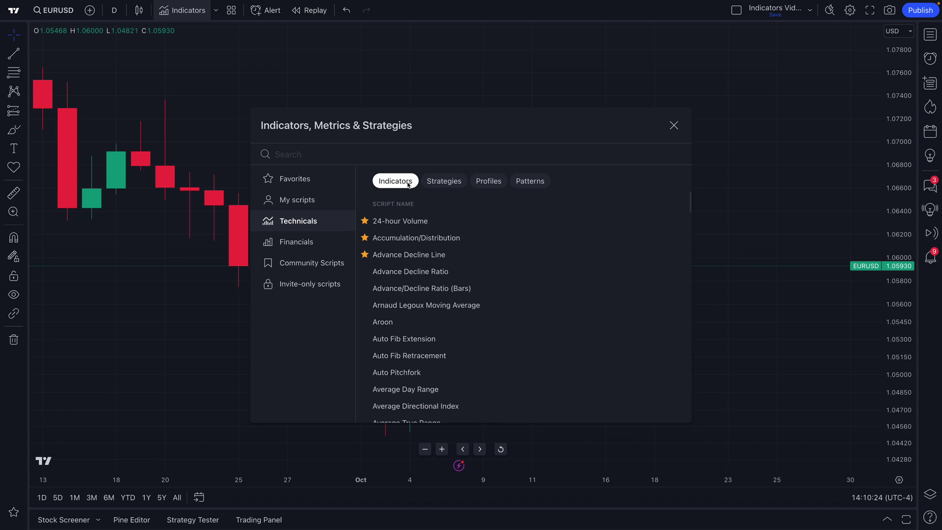
pyautogui.click(432, 184)
pyautogui.click(483, 185)
pyautogui.click(532, 186)
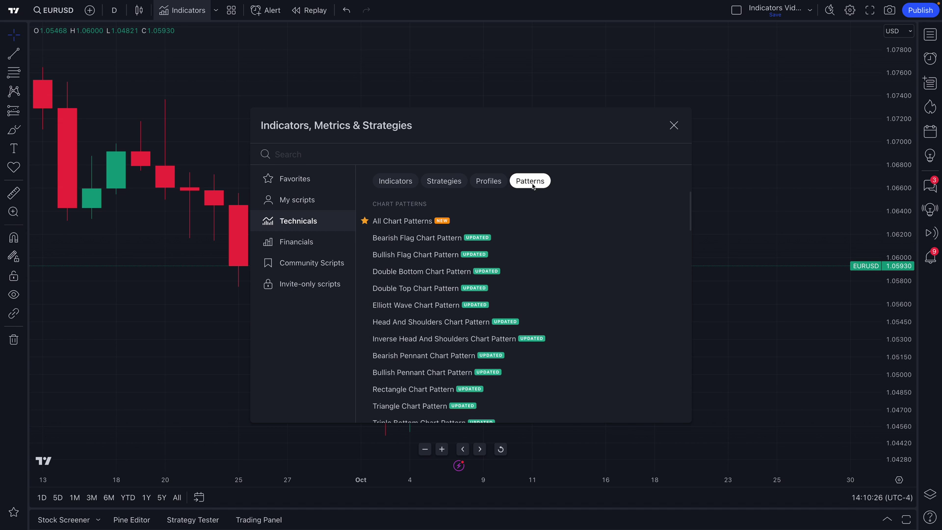
pyautogui.click(415, 186)
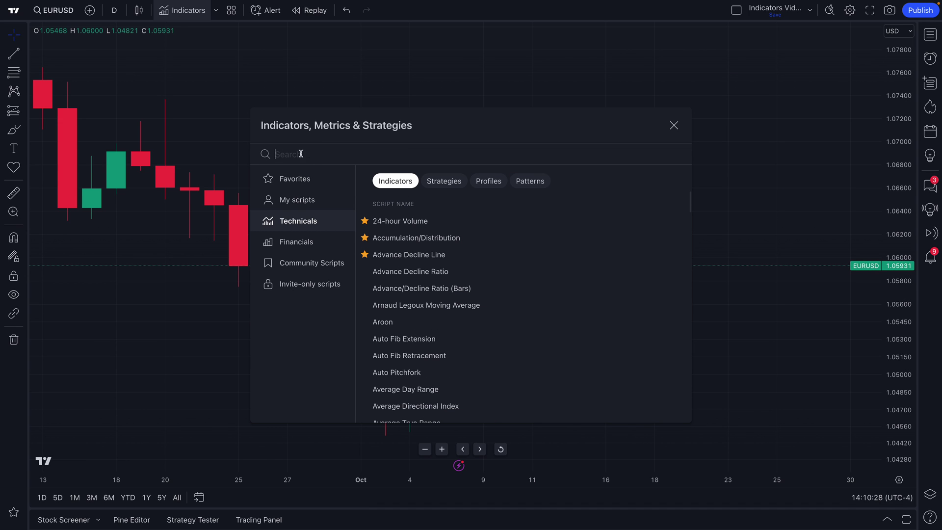
# Search the library for 'moving average' and scroll through the matching scripts.
pyautogui.click(299, 154)
pyautogui.write('moving')
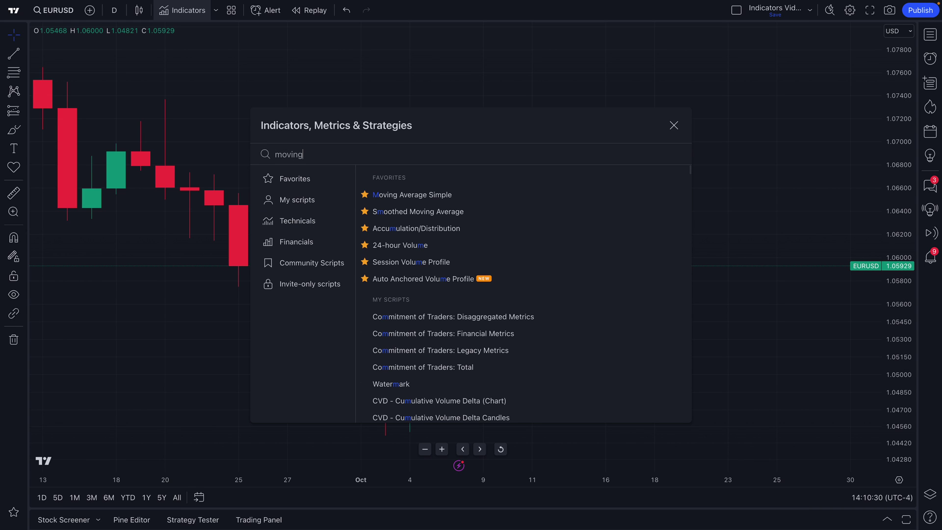
pyautogui.write(' average')
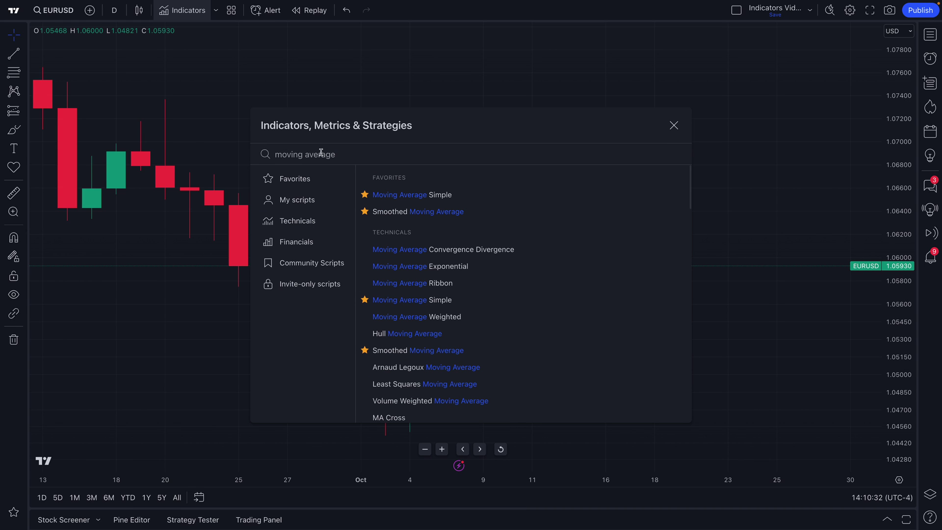
pyautogui.moveTo(338, 155); pyautogui.dragTo(271, 154)
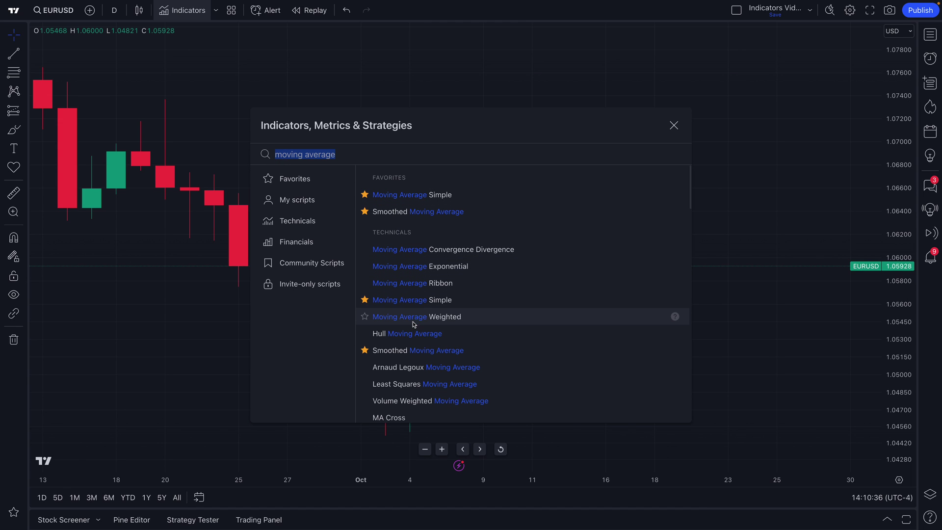
pyautogui.scroll(-5, 413, 324)
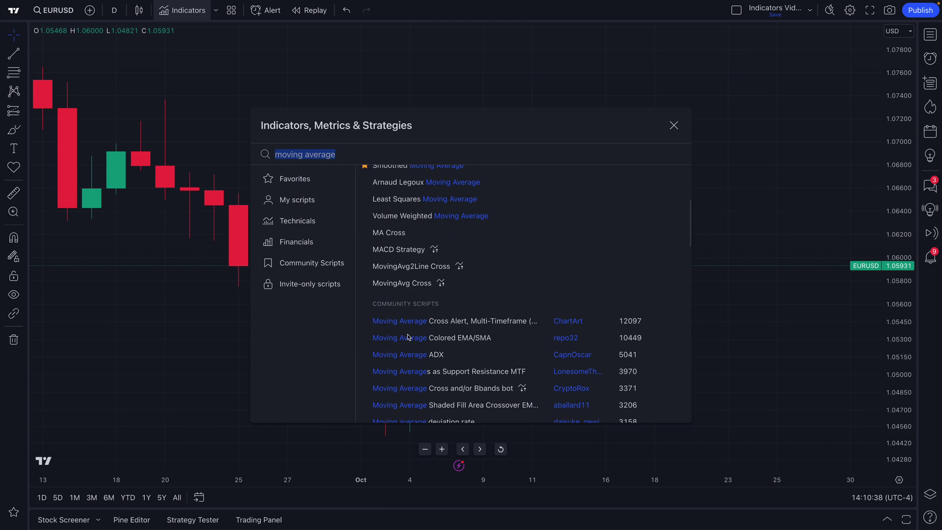
pyautogui.scroll(-2, 392, 294)
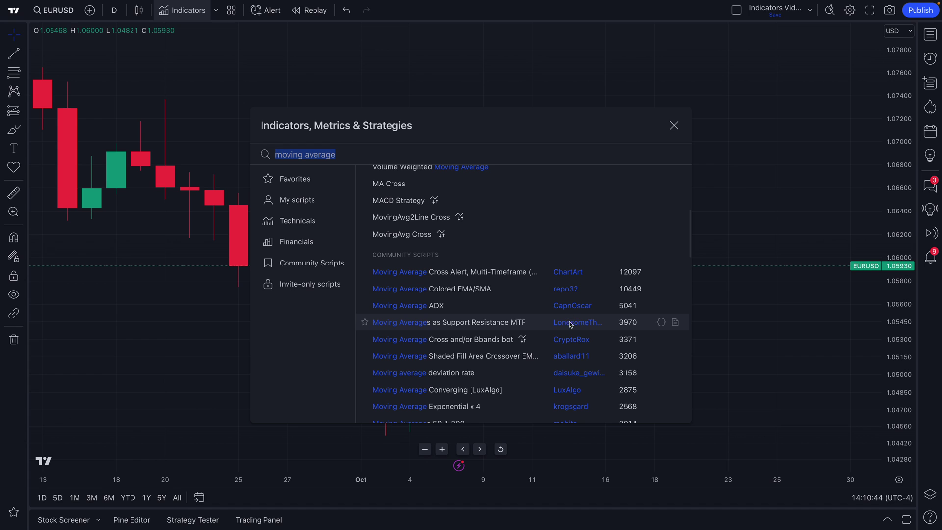
pyautogui.scroll(-1, 568, 377)
pyautogui.scroll(-3, 568, 377)
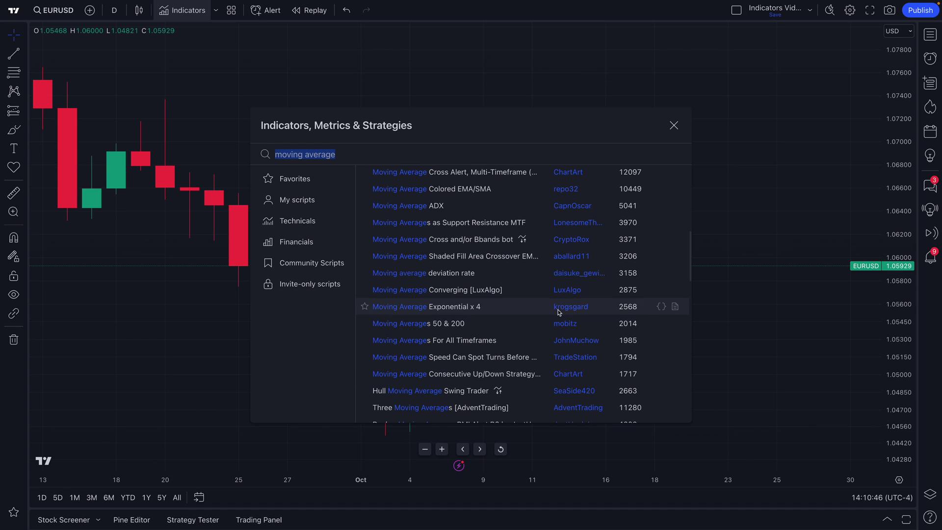
pyautogui.scroll(10, 559, 309)
pyautogui.click(313, 154)
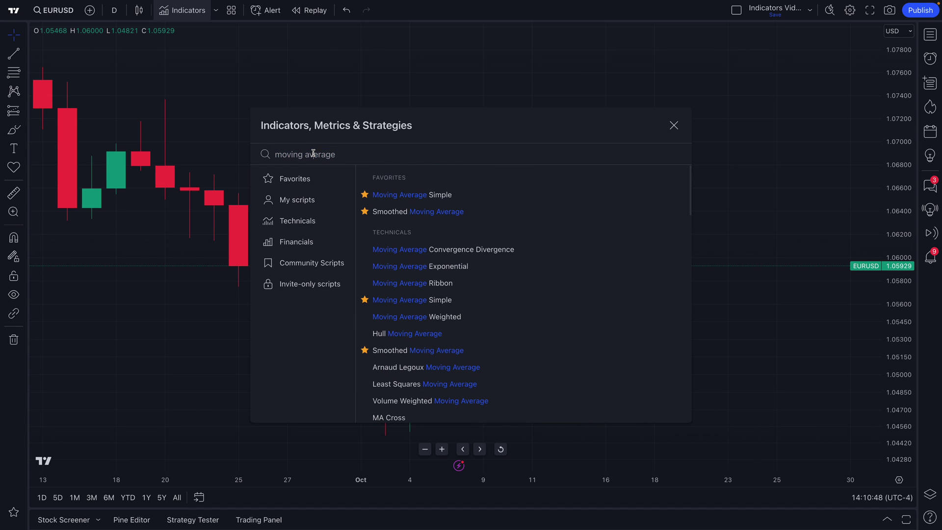
# Add Moving Average Simple, close the library, and zoom the chart out to June–October.
pyautogui.click(396, 195)
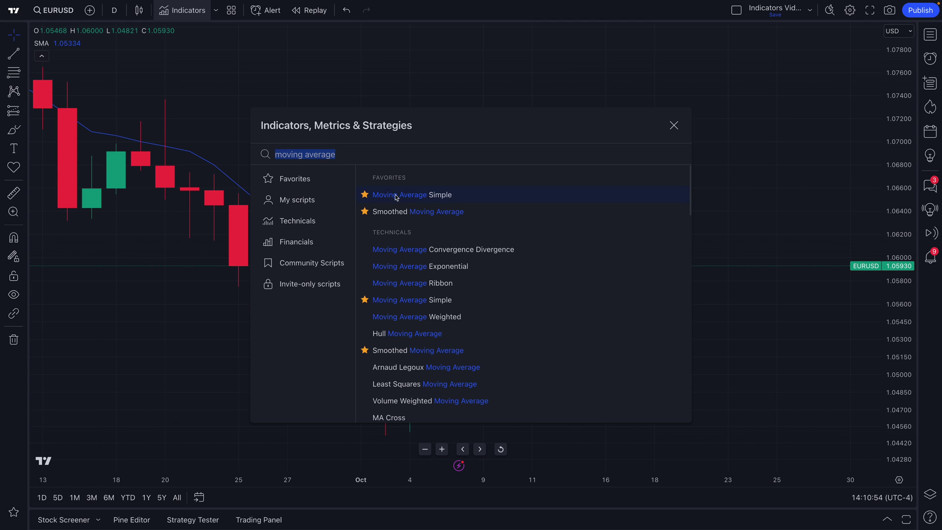
pyautogui.click(673, 125)
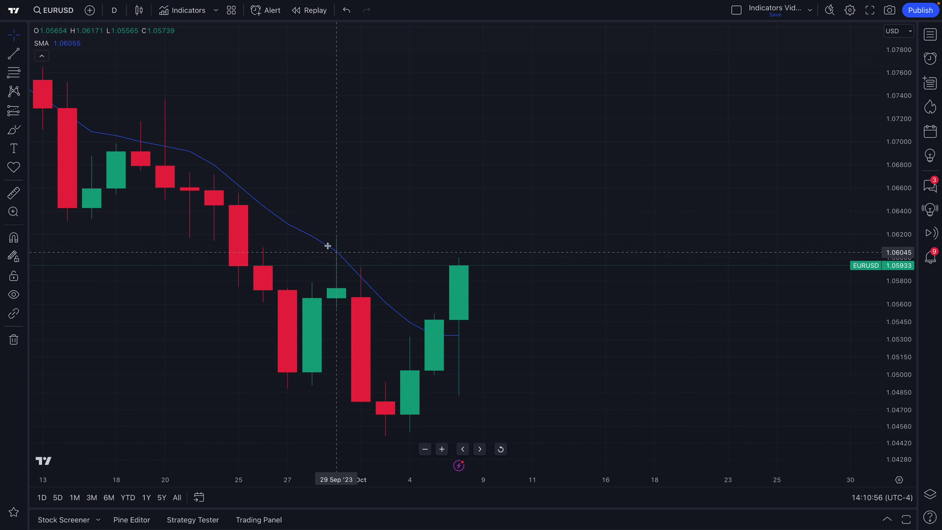
pyautogui.scroll(-2, 326, 264)
pyautogui.scroll(-6, 326, 267)
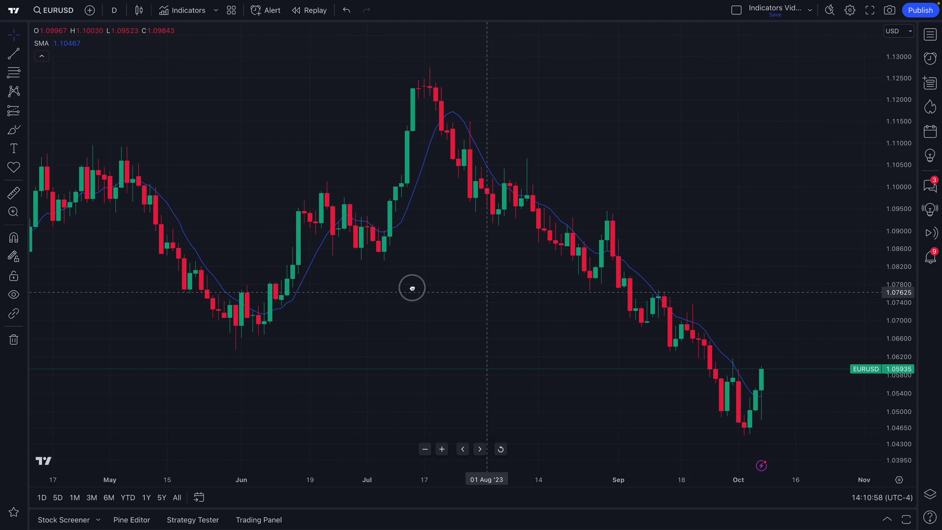
pyautogui.scroll(3, 372, 282)
pyautogui.scroll(-3, 369, 255)
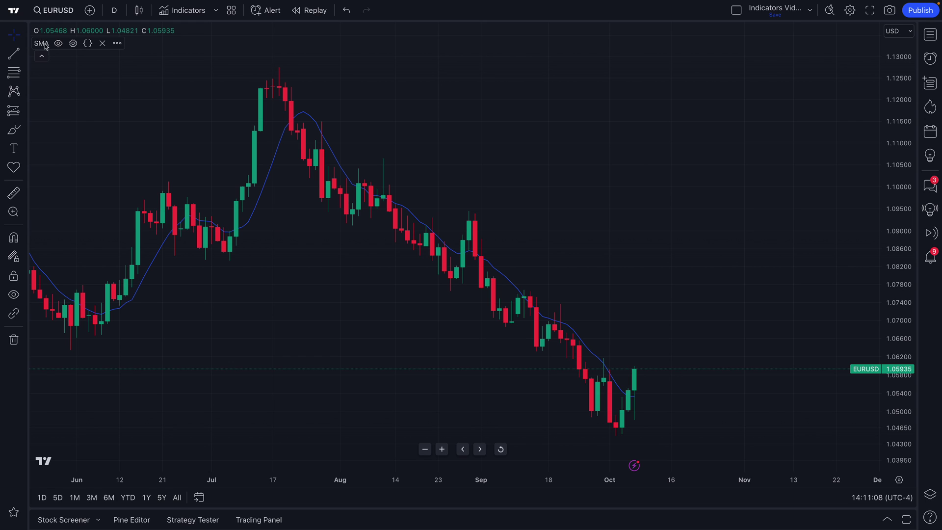
# Toggle the SMA line's visibility, then open its settings and move the dialog aside.
pyautogui.click(59, 45)
pyautogui.click(60, 45)
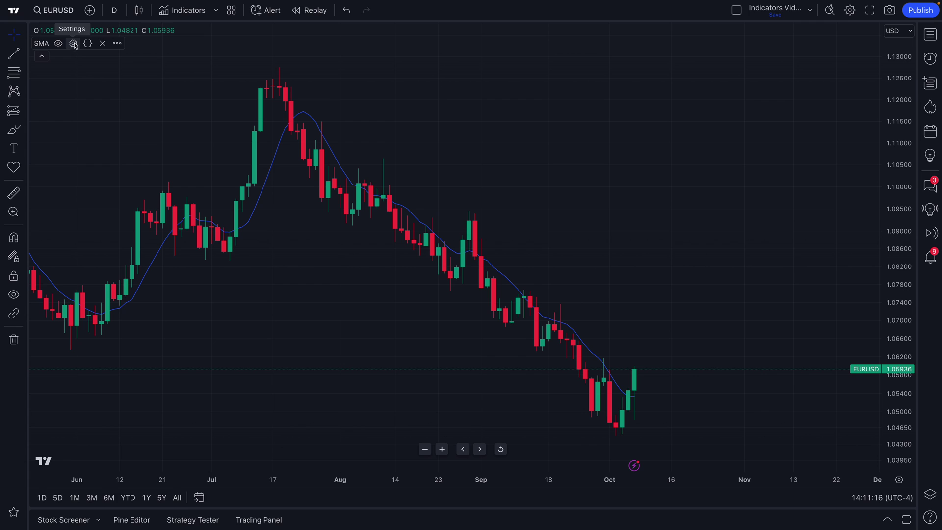
pyautogui.click(73, 44)
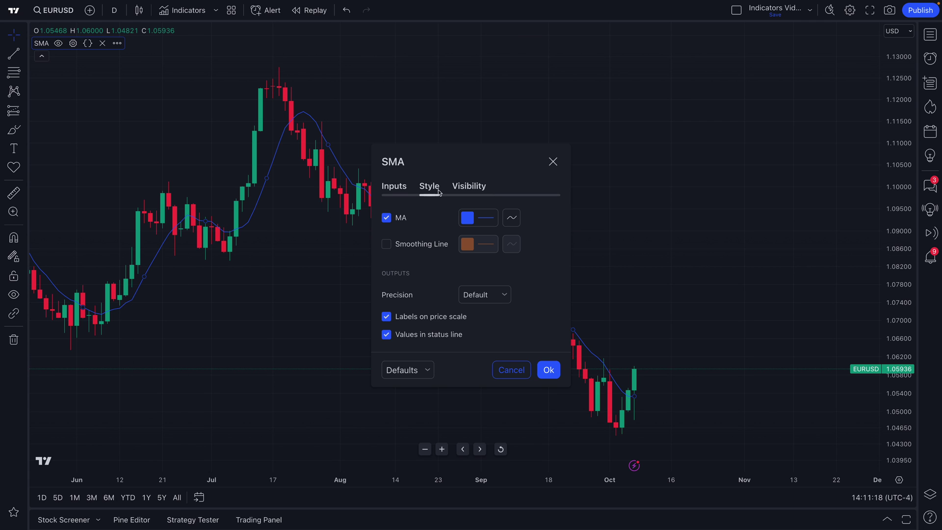
pyautogui.moveTo(479, 168); pyautogui.dragTo(770, 81)
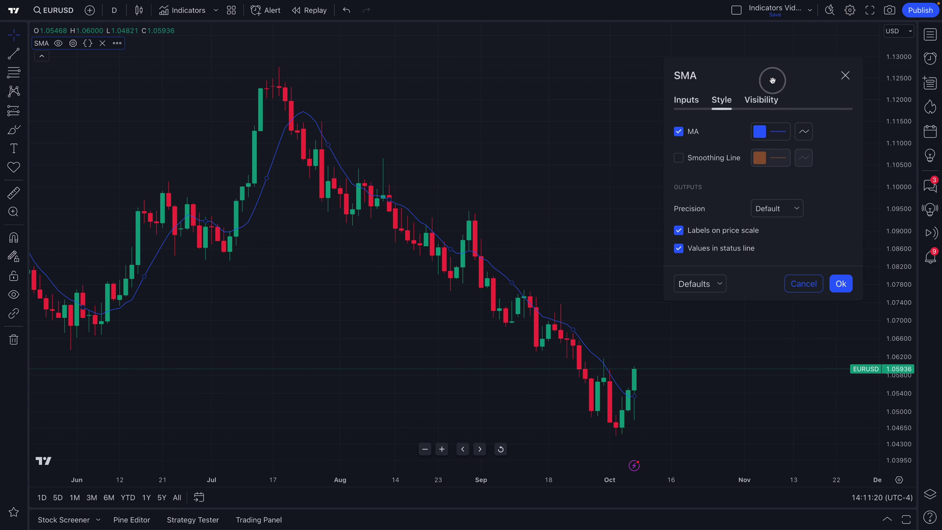
# Make the SMA line thicker and, after trying several colours, set it to blue.
pyautogui.click(766, 140)
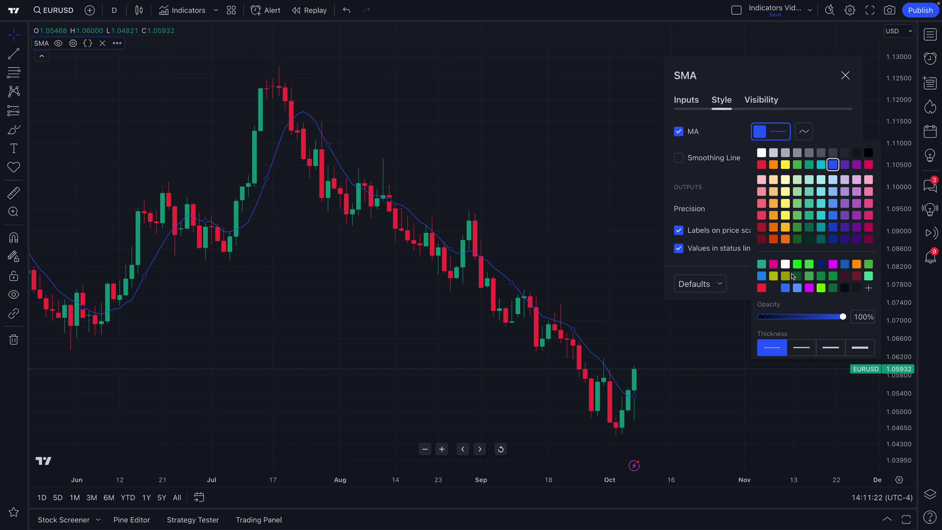
pyautogui.click(801, 347)
pyautogui.click(820, 165)
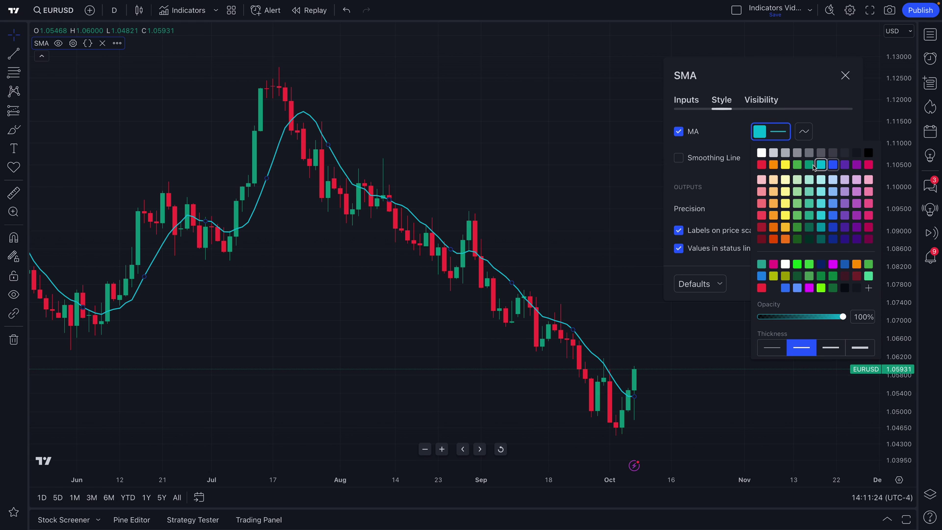
pyautogui.click(809, 164)
pyautogui.click(784, 165)
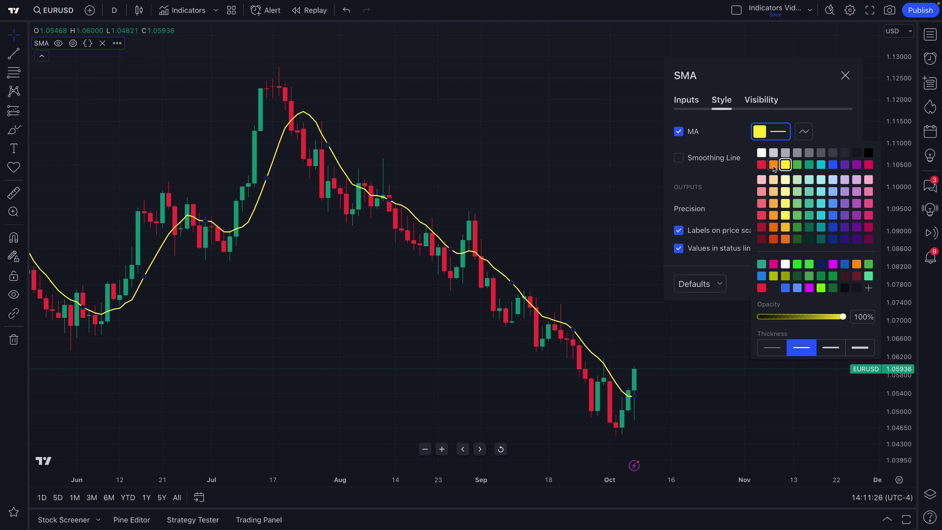
pyautogui.click(773, 165)
pyautogui.click(761, 164)
pyautogui.click(832, 165)
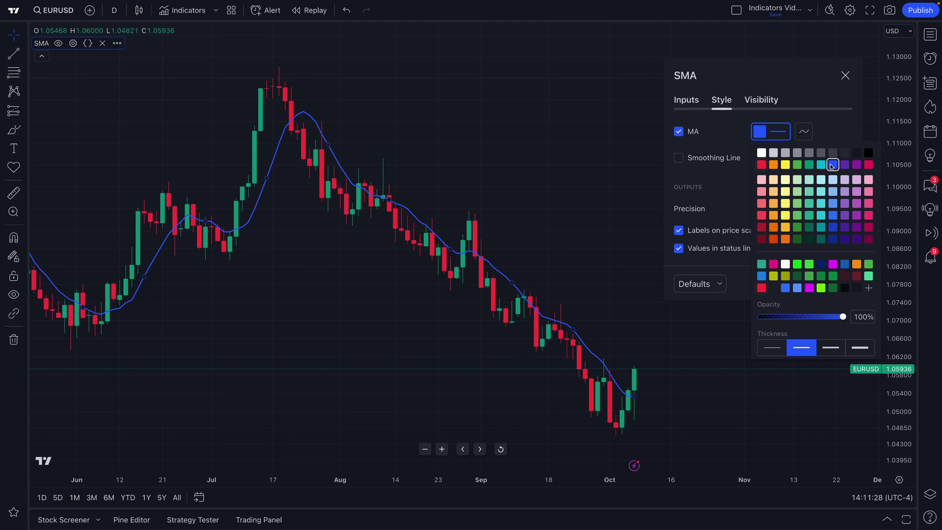
# Set the SMA Length to 50, apply the settings, and zoom out the chart.
pyautogui.click(687, 103)
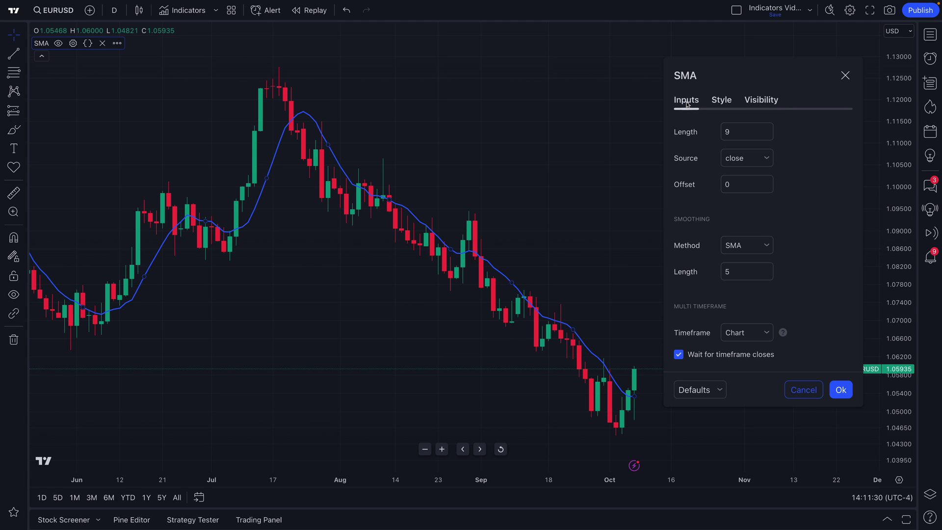
pyautogui.doubleClick(738, 132)
pyautogui.write('50')
pyautogui.click(840, 390)
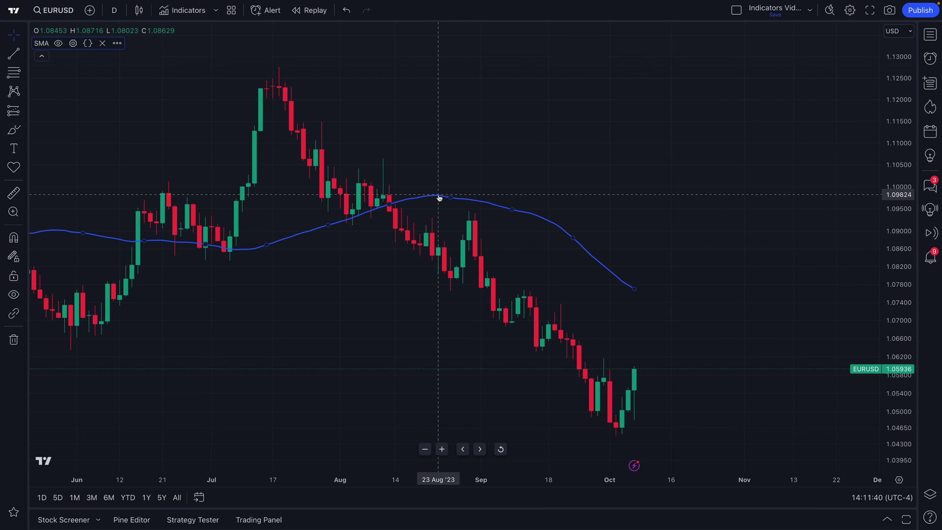
pyautogui.scroll(-2, 439, 198)
pyautogui.scroll(-2, 435, 260)
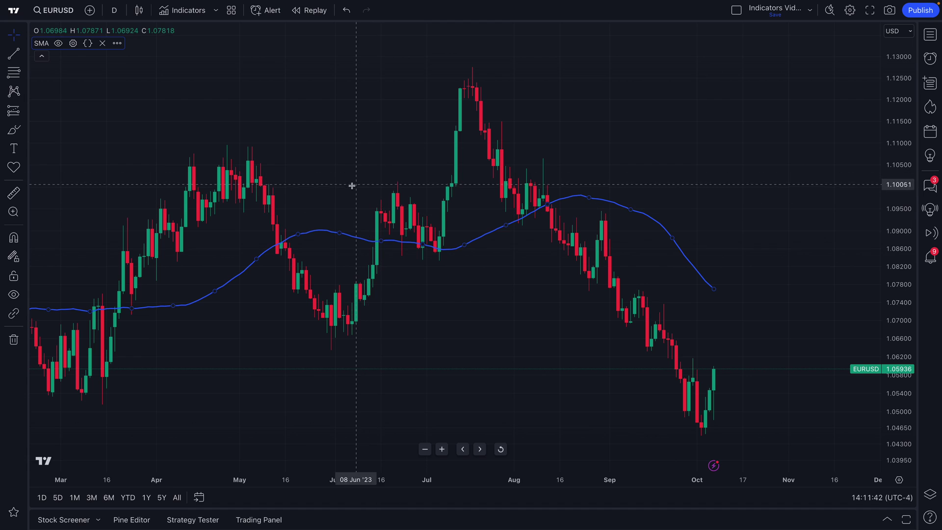
pyautogui.click(352, 185)
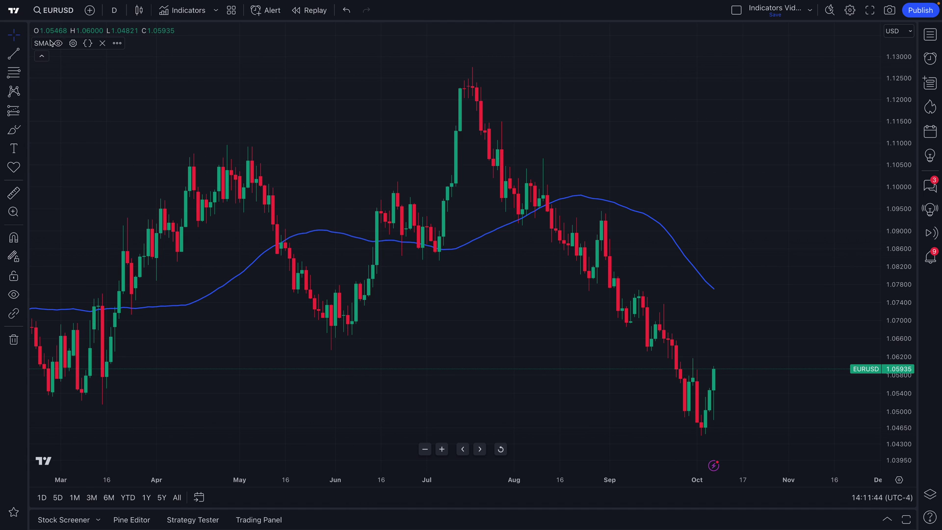
pyautogui.click(87, 45)
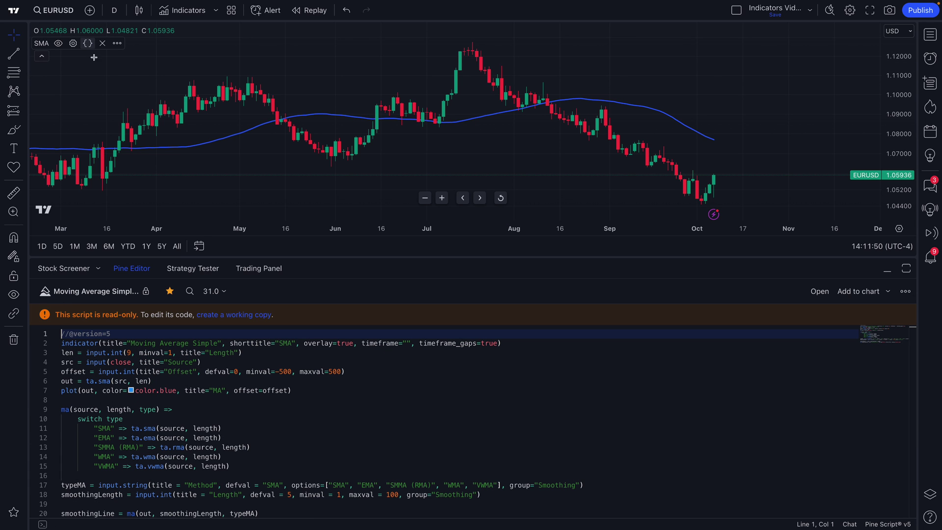
pyautogui.moveTo(235, 256); pyautogui.dragTo(235, 192)
pyautogui.moveTo(62, 285); pyautogui.dragTo(469, 476)
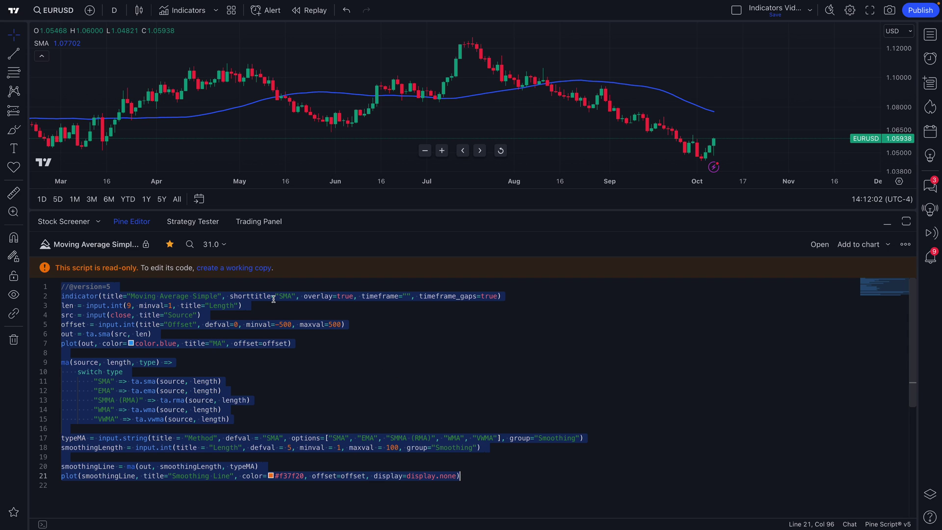
pyautogui.click(211, 350)
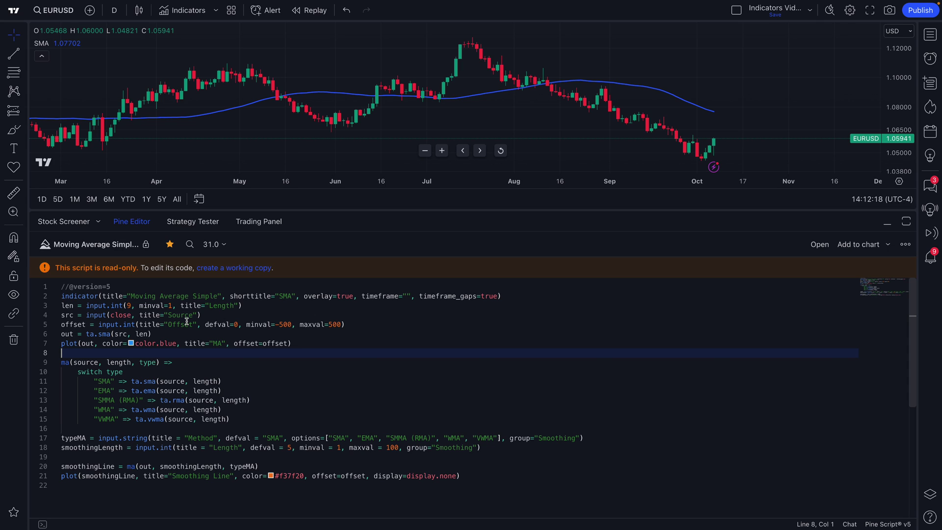
# Close the Pine Editor panel and reopen the Indicators library on Favorites.
pyautogui.click(125, 222)
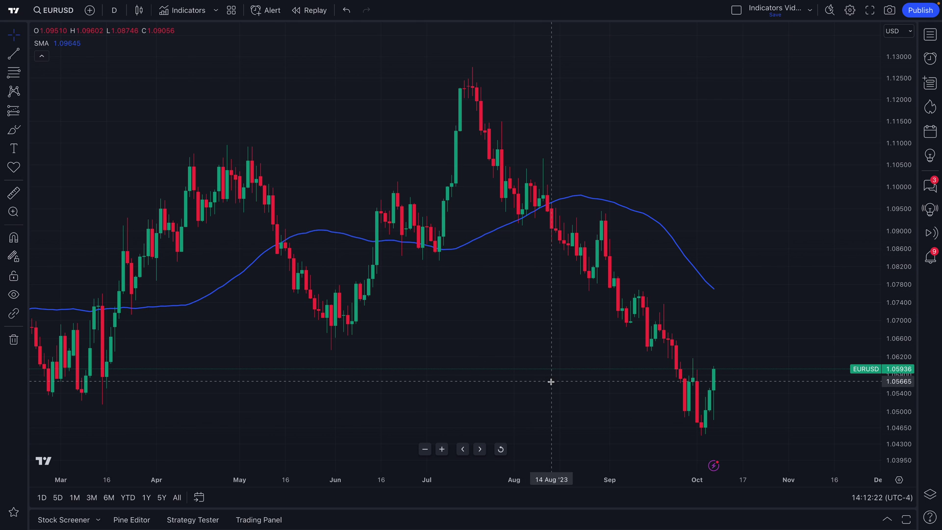
pyautogui.scroll(5, 544, 379)
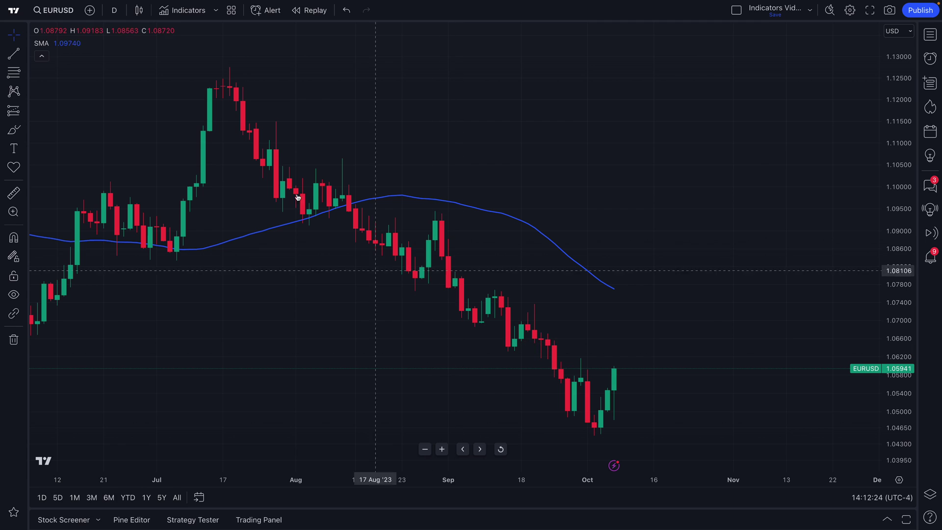
pyautogui.click(184, 12)
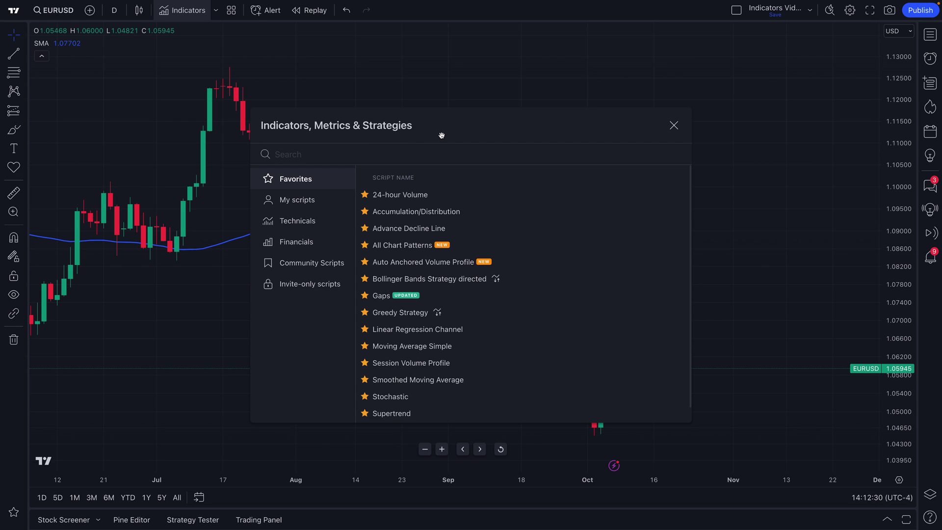
# Star Advance Decline Ratio and Auto Fib Extension under Technicals, then review the Favorites list.
pyautogui.click(312, 220)
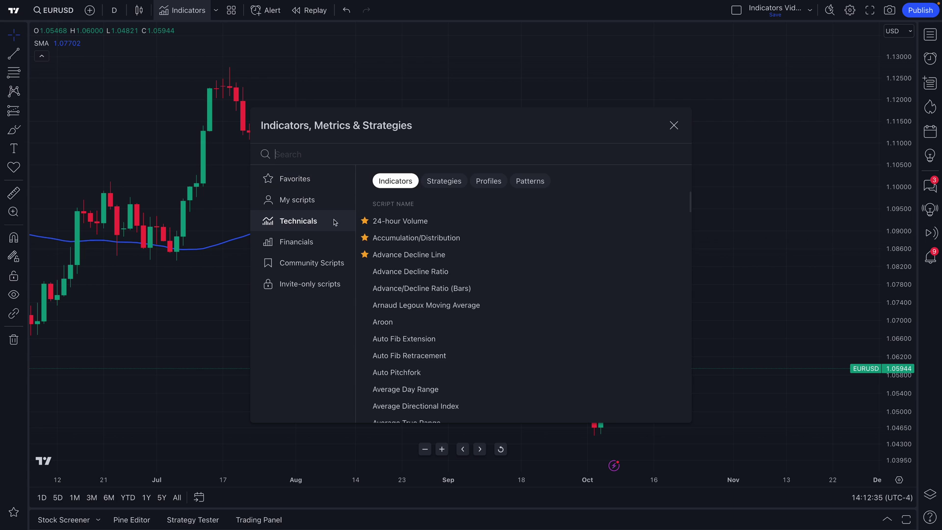
pyautogui.click(365, 272)
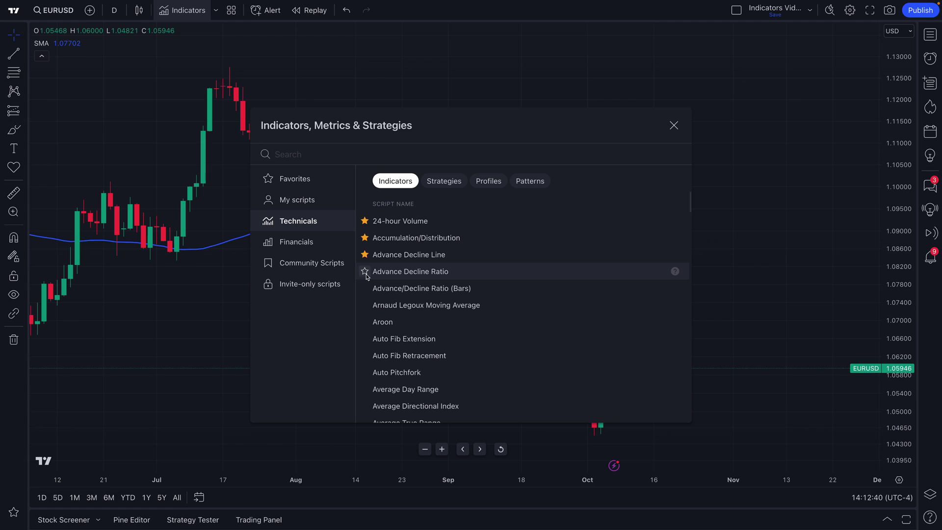
pyautogui.click(364, 338)
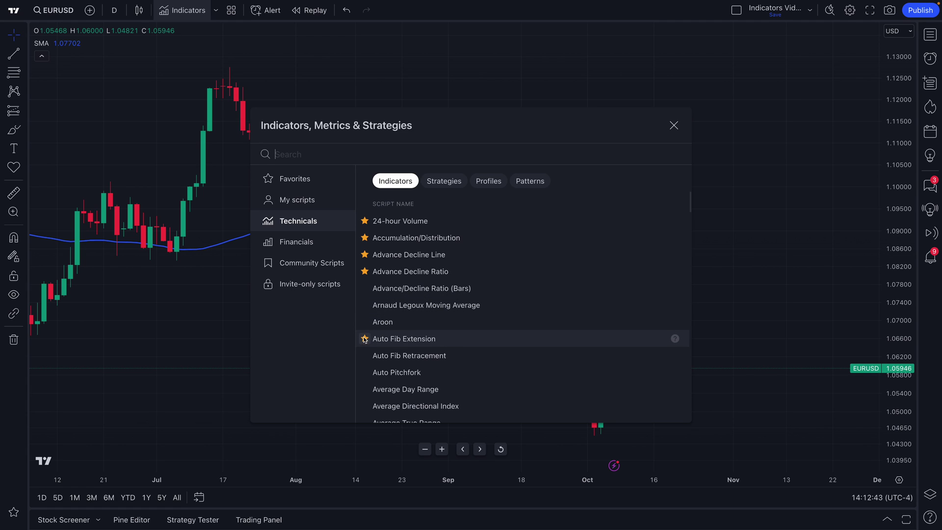
pyautogui.click(303, 188)
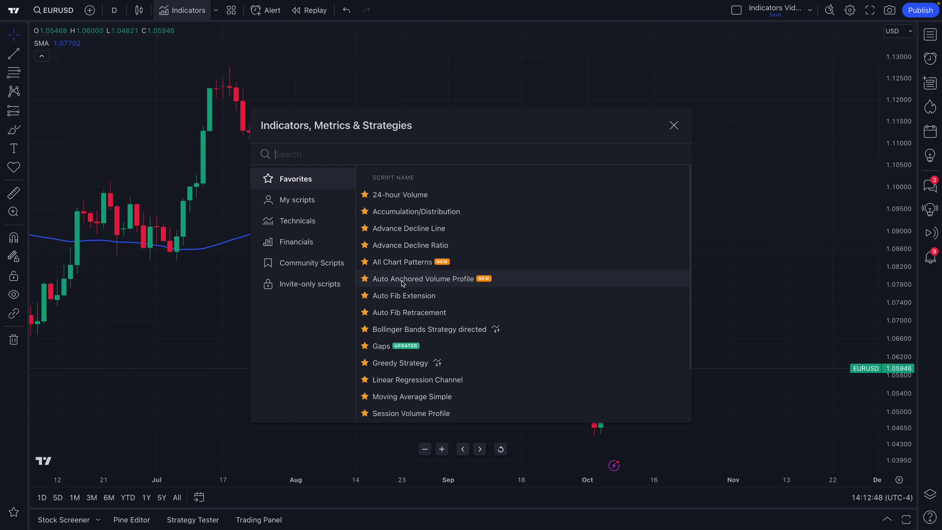
pyautogui.scroll(-3, 392, 282)
pyautogui.scroll(3, 403, 283)
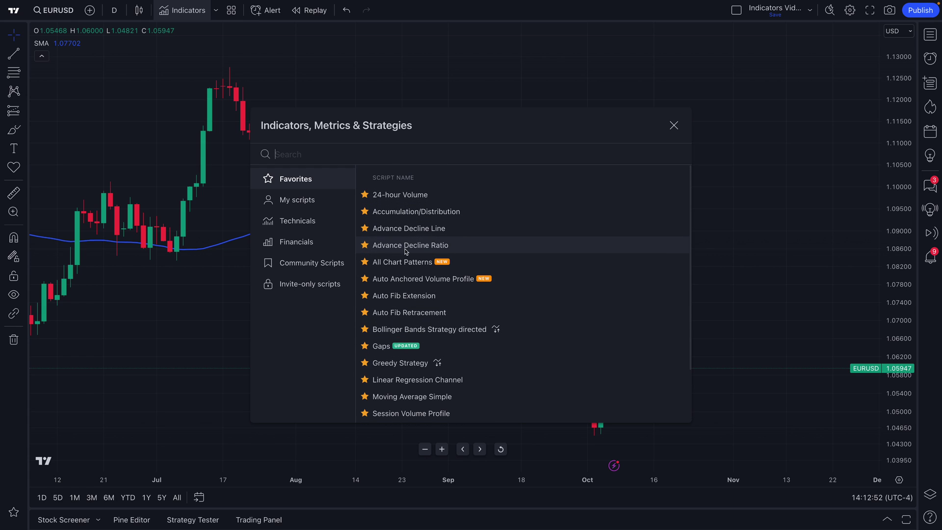
pyautogui.scroll(-1, 410, 356)
pyautogui.scroll(-3, 409, 356)
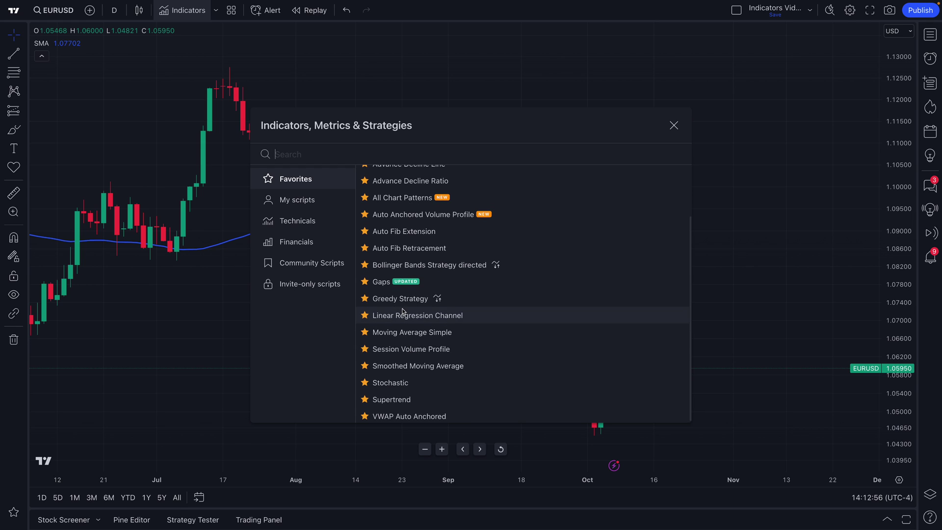
pyautogui.scroll(3, 402, 311)
pyautogui.scroll(-3, 407, 343)
# Add Supertrend, Gaps and 24-hour Volume from Favorites, then close the library and zoom out.
pyautogui.click(411, 397)
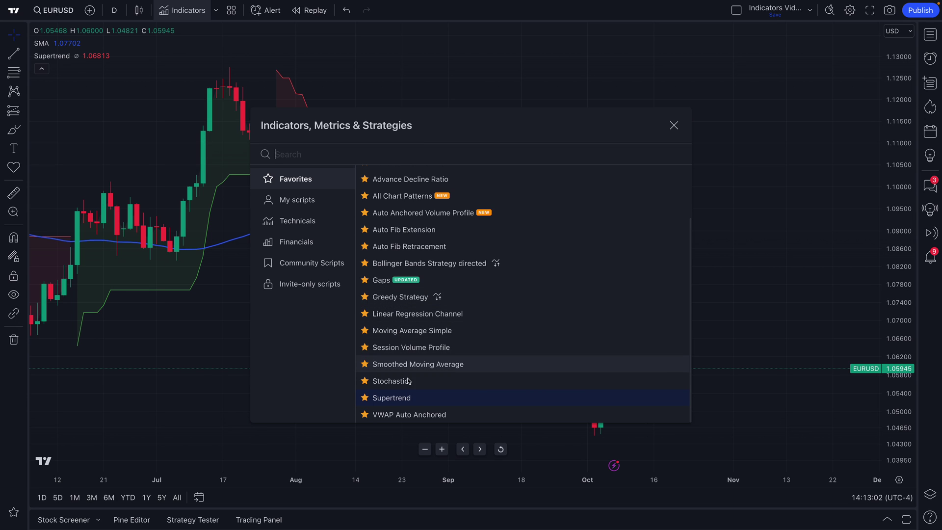
pyautogui.scroll(2, 395, 290)
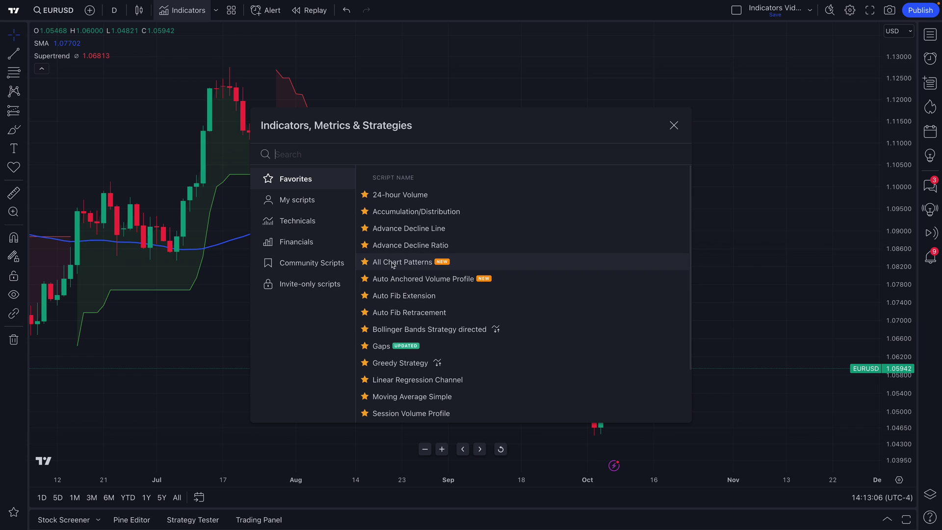
pyautogui.scroll(-3, 395, 274)
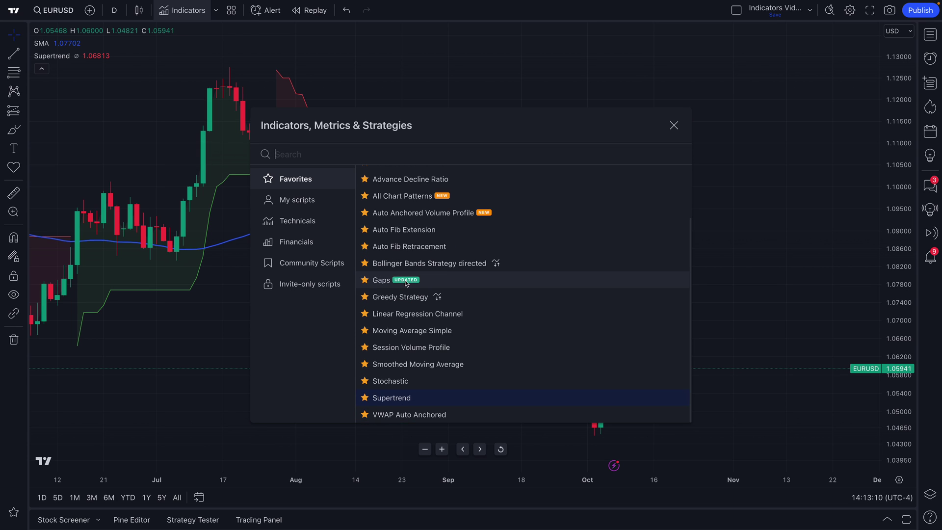
pyautogui.click(397, 283)
pyautogui.scroll(3, 398, 250)
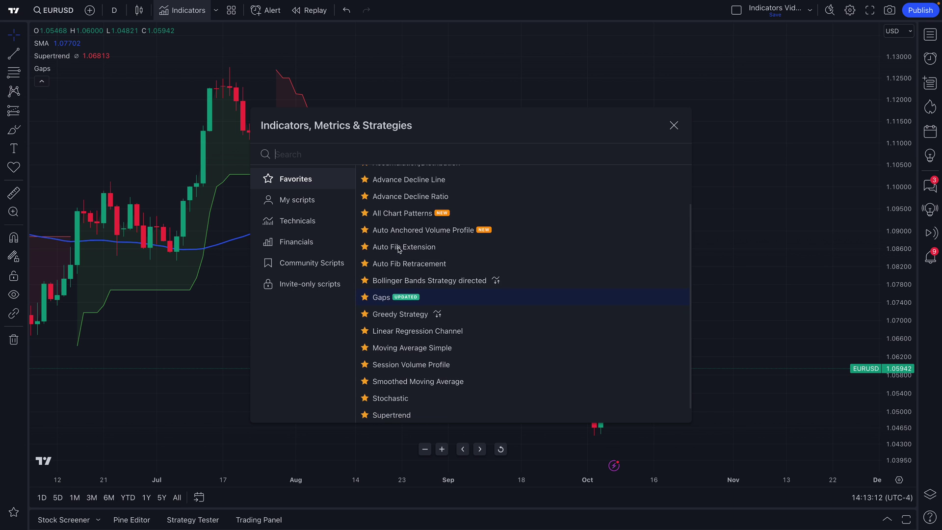
pyautogui.click(393, 196)
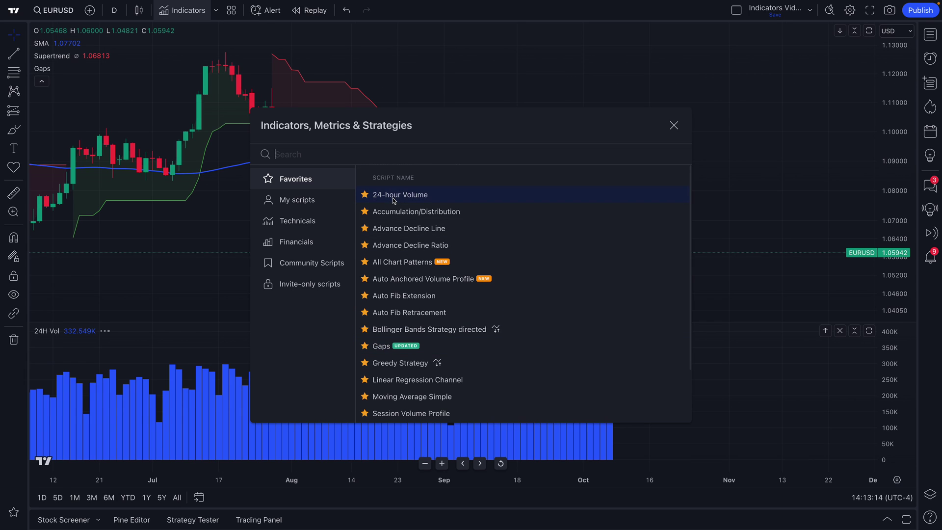
pyautogui.click(673, 125)
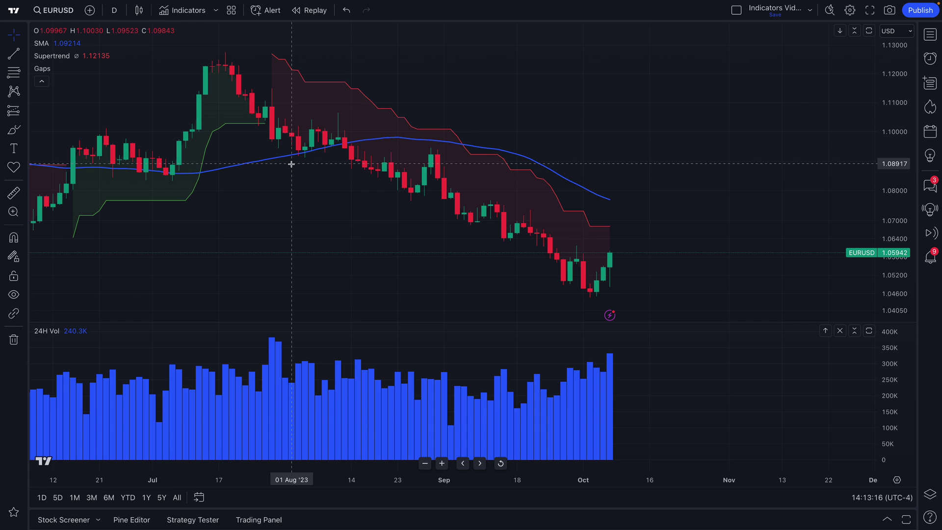
pyautogui.hscroll(-2, 260, 213)
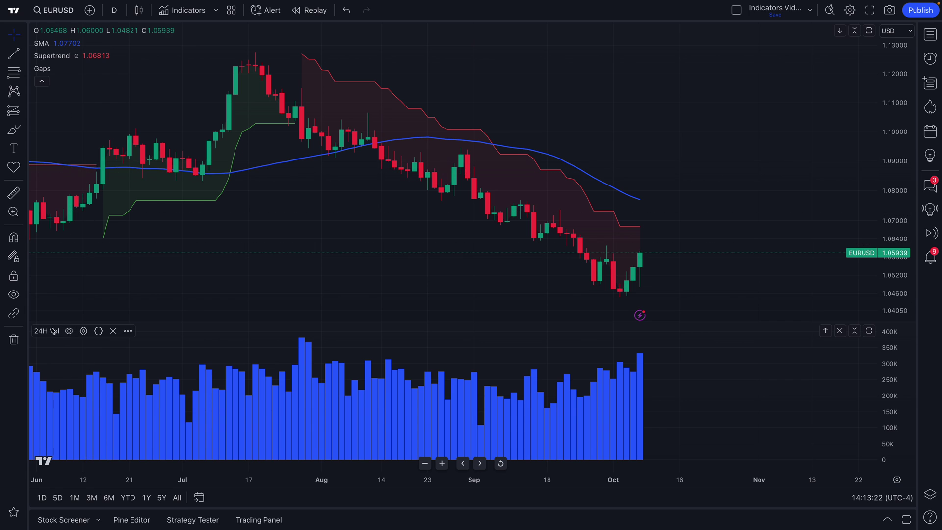
pyautogui.scroll(-3, 183, 242)
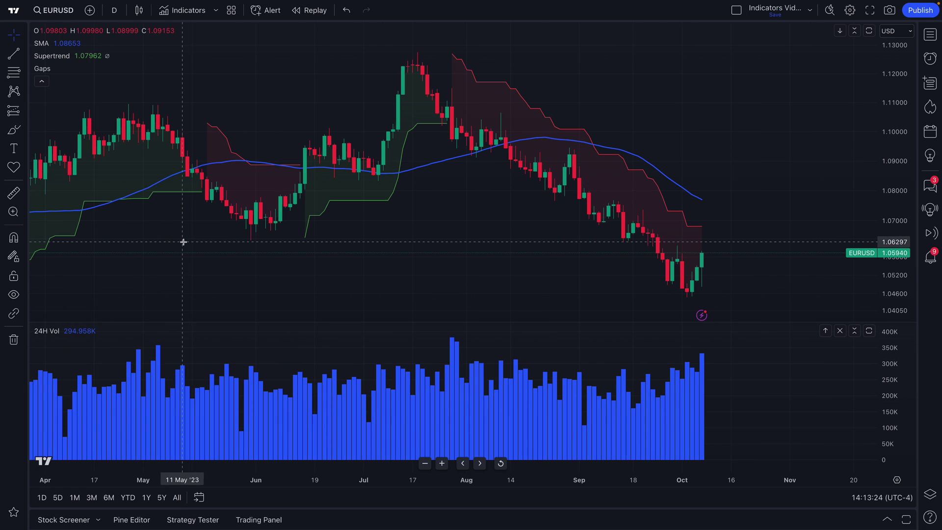
# Open the Technicals library, cycle through Strategies, Profiles and Indicators, and settle on Patterns.
pyautogui.click(179, 17)
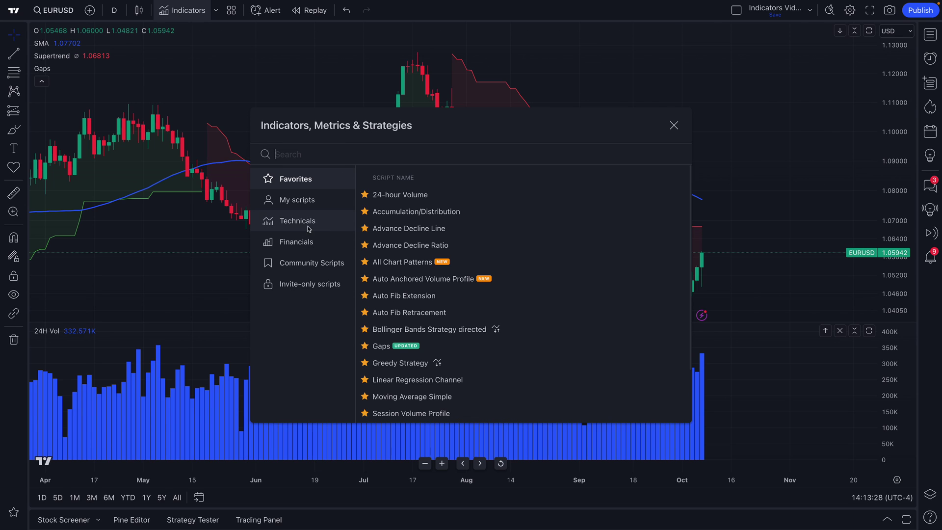
pyautogui.click(287, 228)
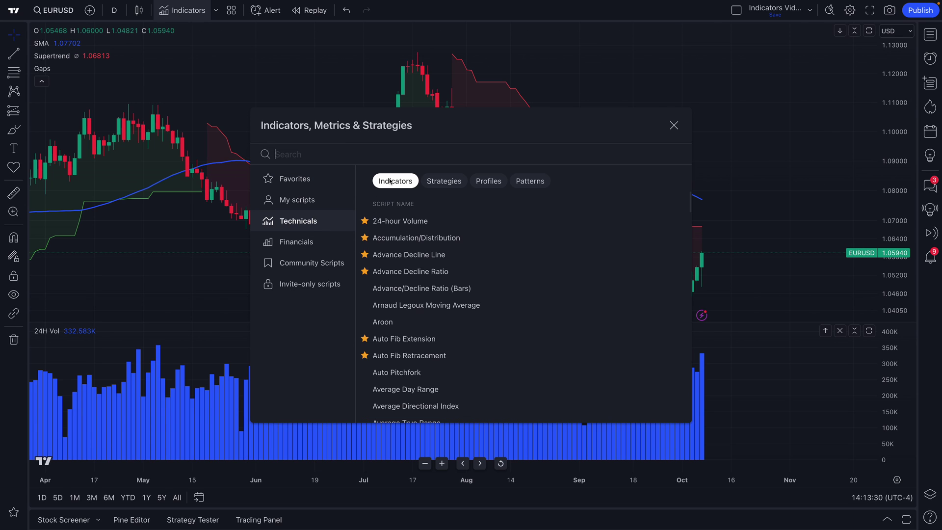
pyautogui.click(444, 182)
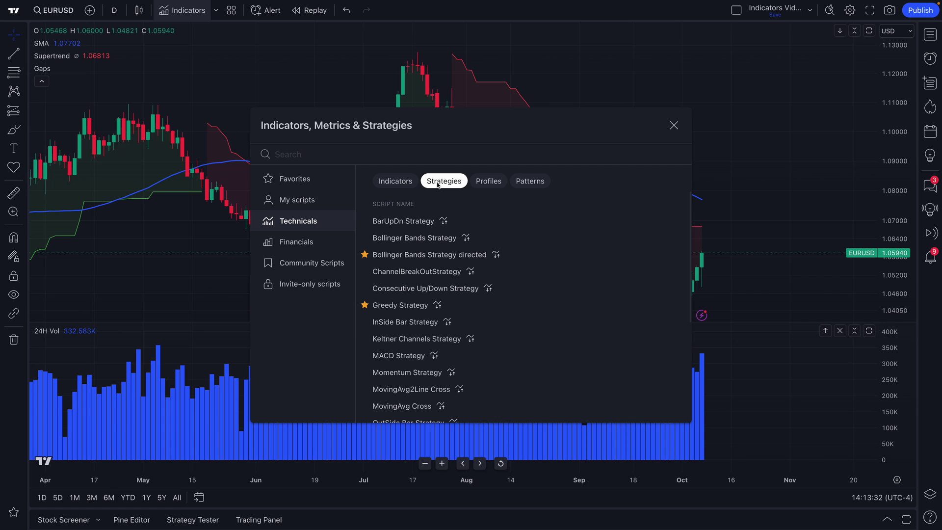
pyautogui.click(487, 183)
pyautogui.click(521, 186)
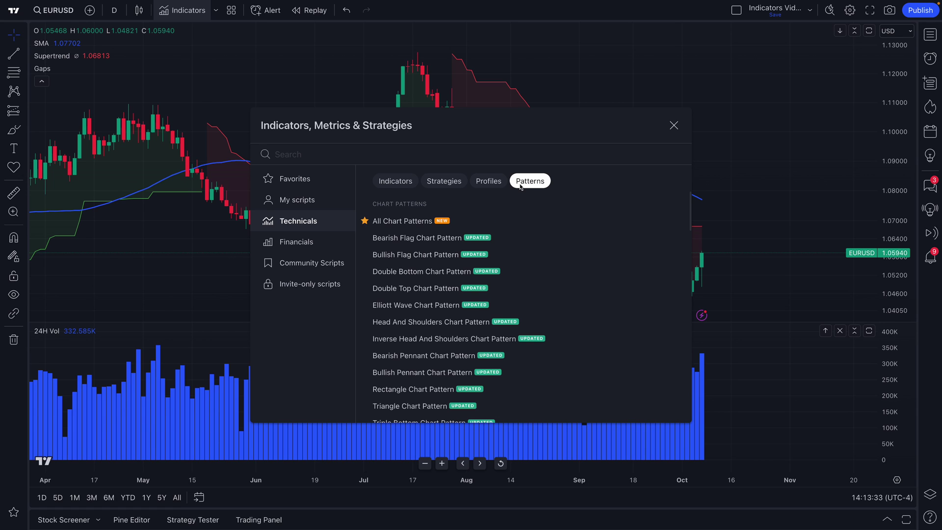
pyautogui.click(398, 182)
pyautogui.click(437, 187)
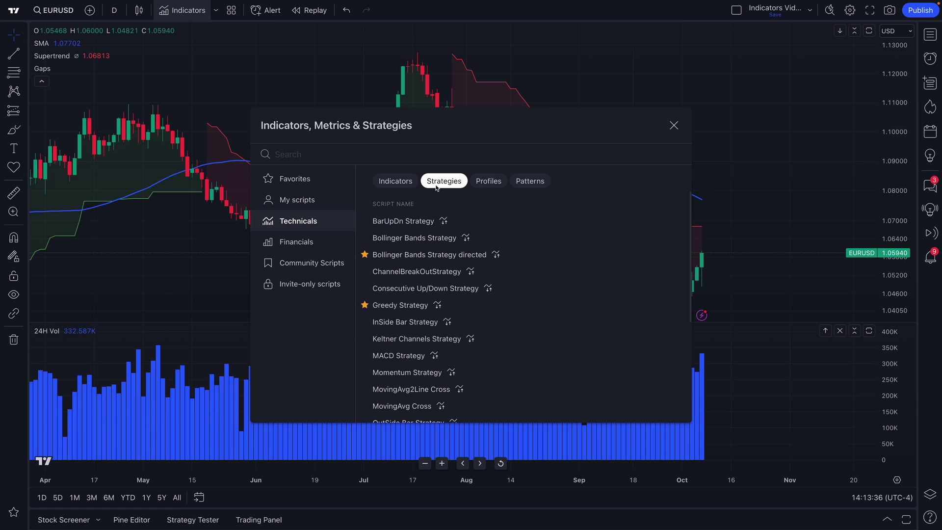
pyautogui.click(488, 184)
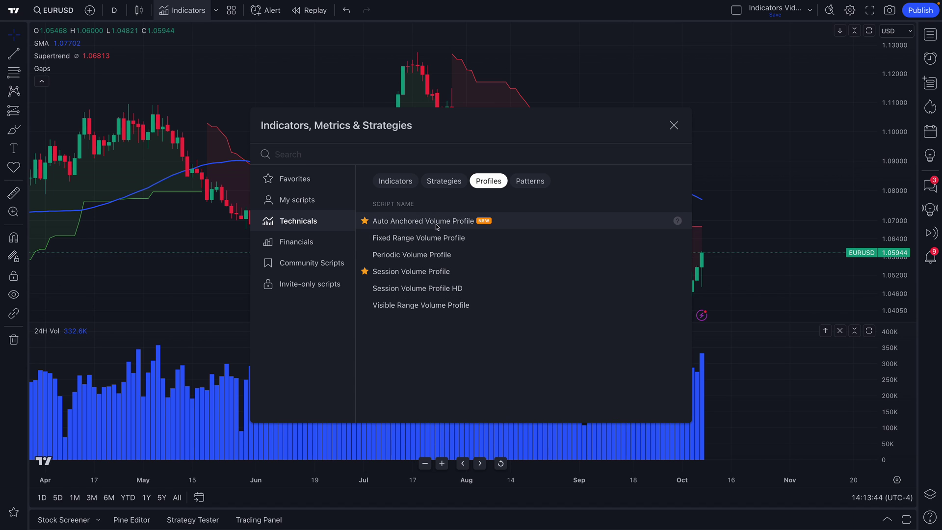
pyautogui.click(531, 183)
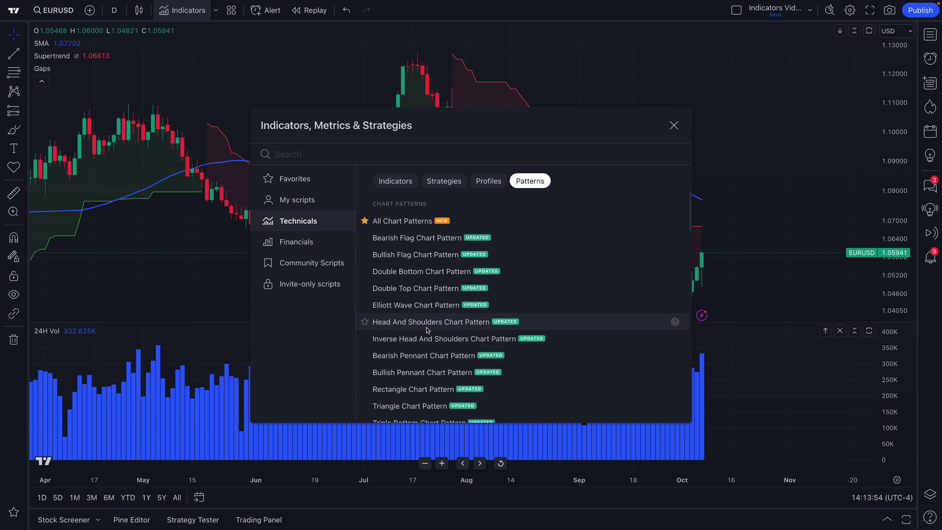
# Add All Chart Patterns and All Candlestick Patterns to the chart, then close the library.
pyautogui.scroll(-1, 421, 323)
pyautogui.scroll(-3, 425, 360)
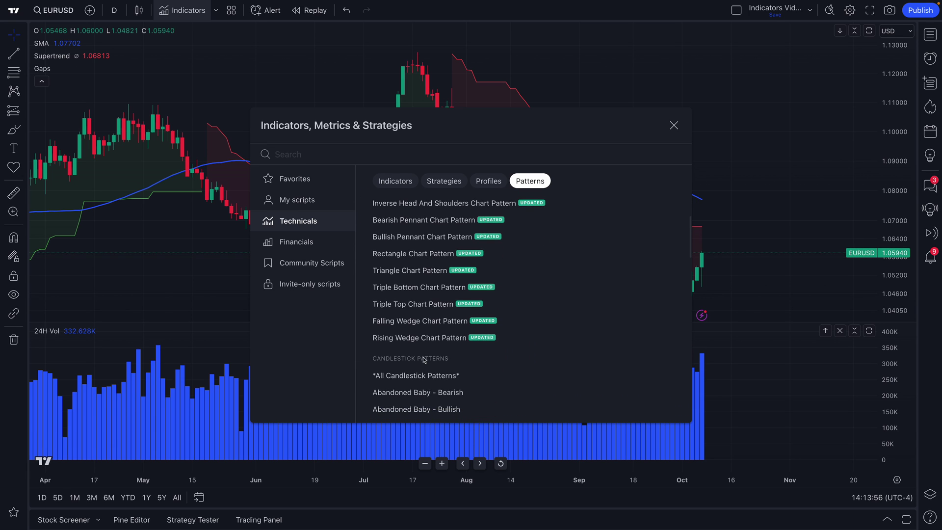
pyautogui.scroll(4, 412, 246)
pyautogui.click(380, 220)
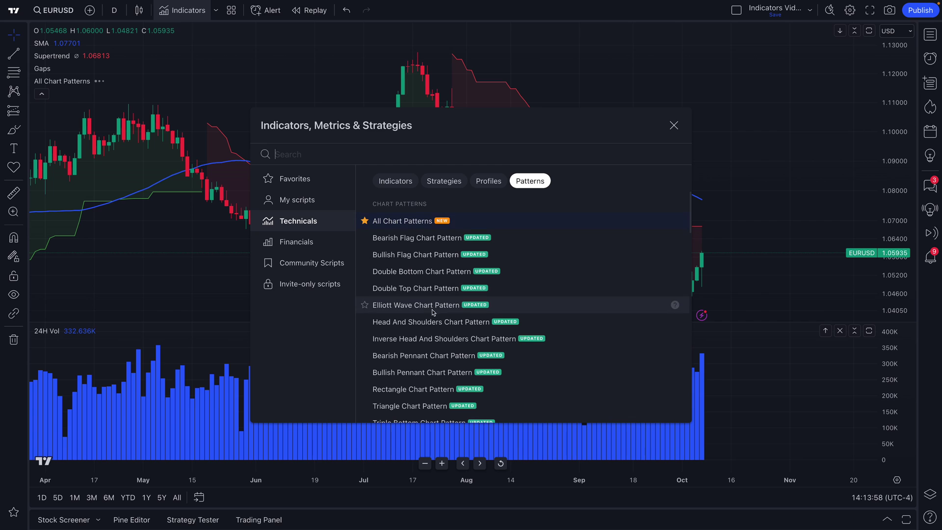
pyautogui.scroll(-3, 430, 309)
pyautogui.scroll(-3, 427, 304)
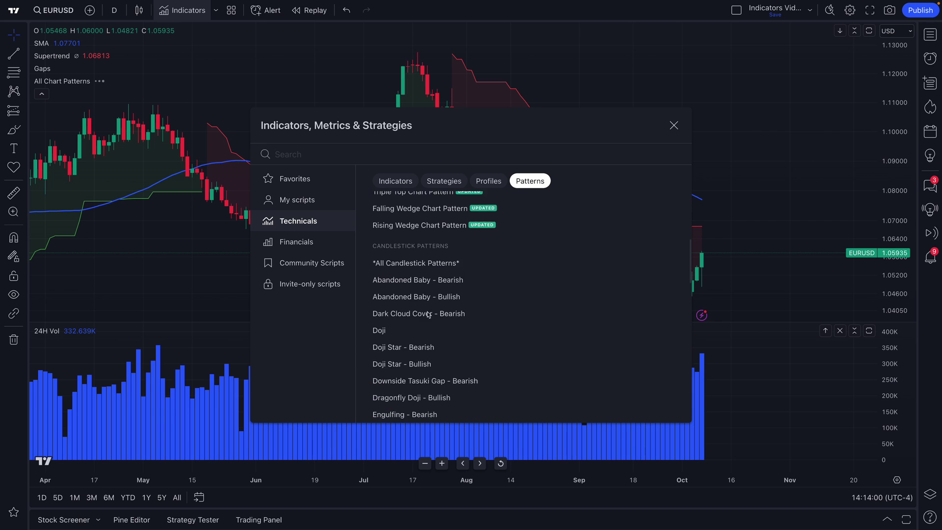
pyautogui.click(391, 257)
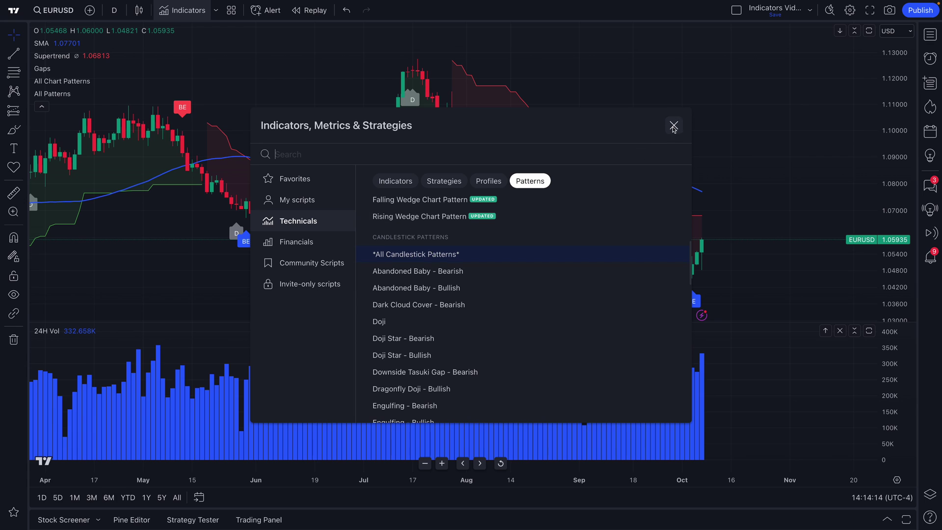
pyautogui.click(674, 126)
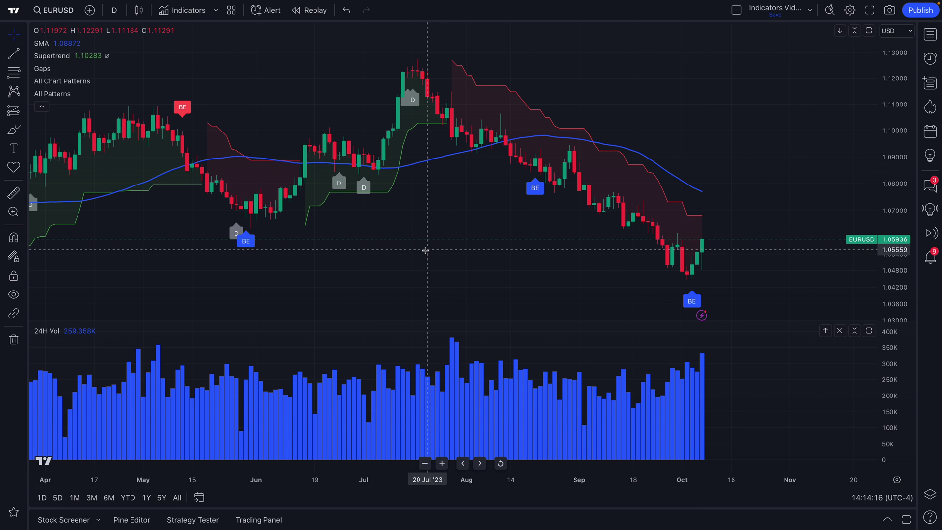
pyautogui.scroll(-2, 425, 253)
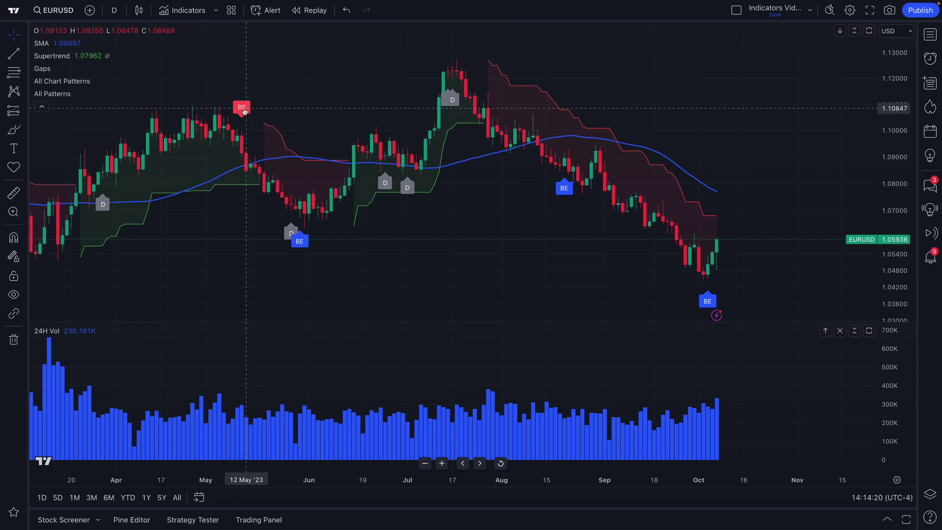
pyautogui.moveTo(244, 111)
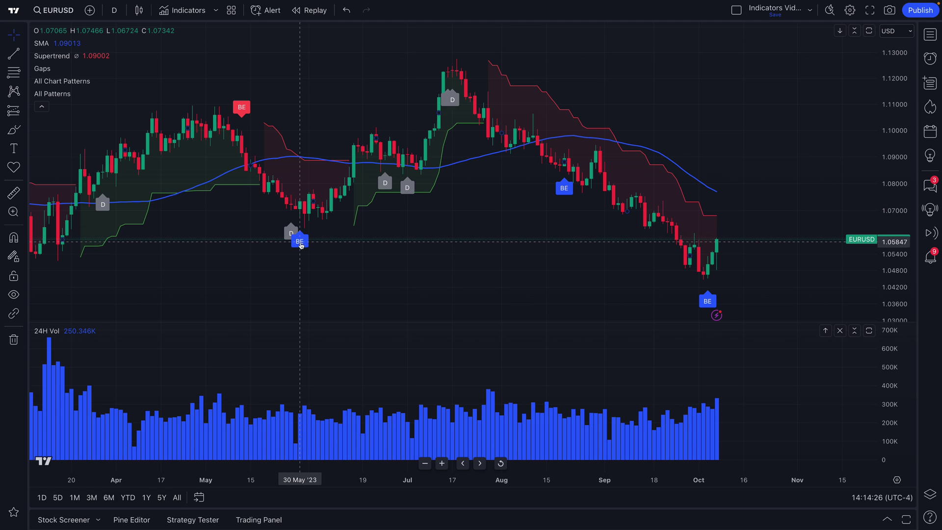
pyautogui.moveTo(409, 192)
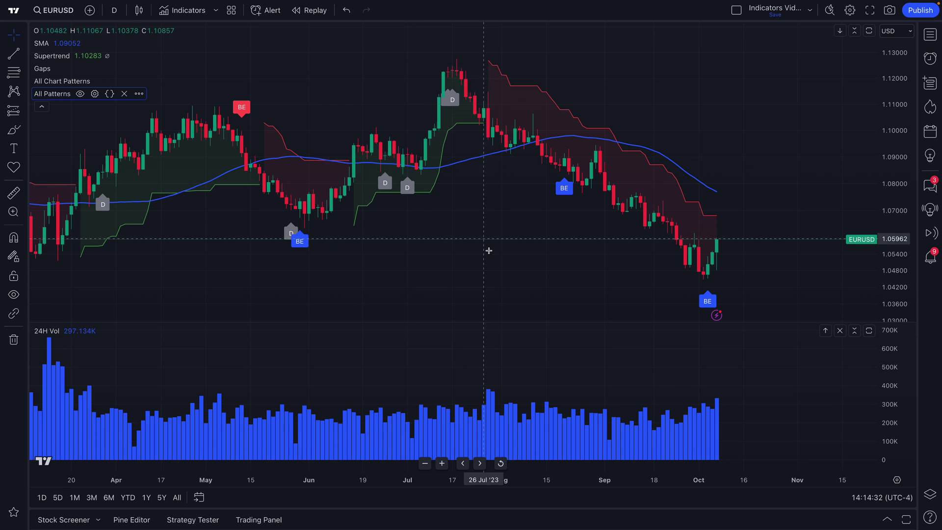
pyautogui.scroll(-5, 487, 251)
pyautogui.moveTo(536, 262); pyautogui.dragTo(412, 264)
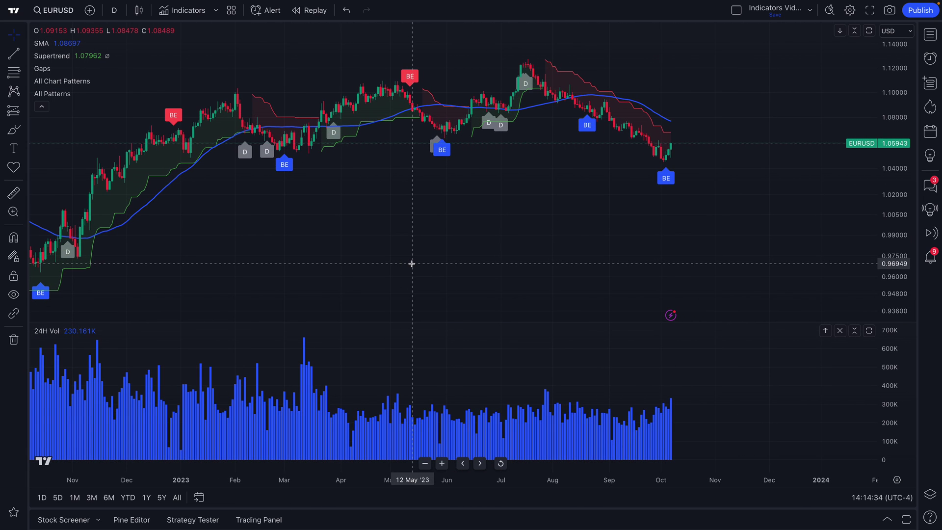
# Open the Indicators, Metrics & Strategies library to the Technicals indicator list.
pyautogui.click(178, 12)
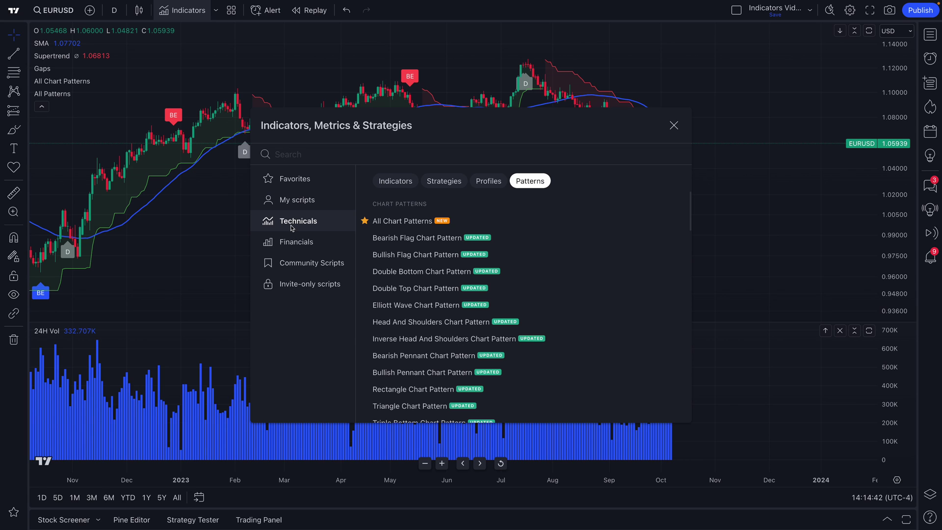
pyautogui.click(394, 183)
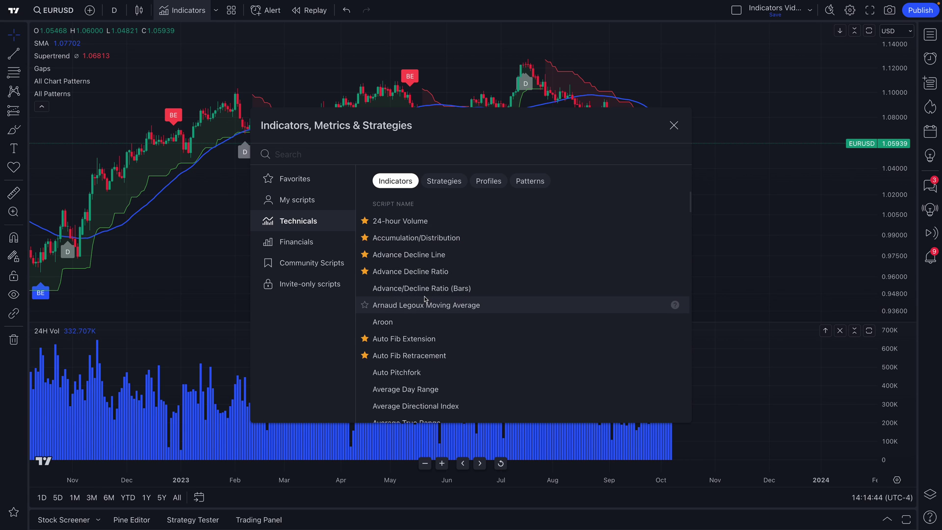